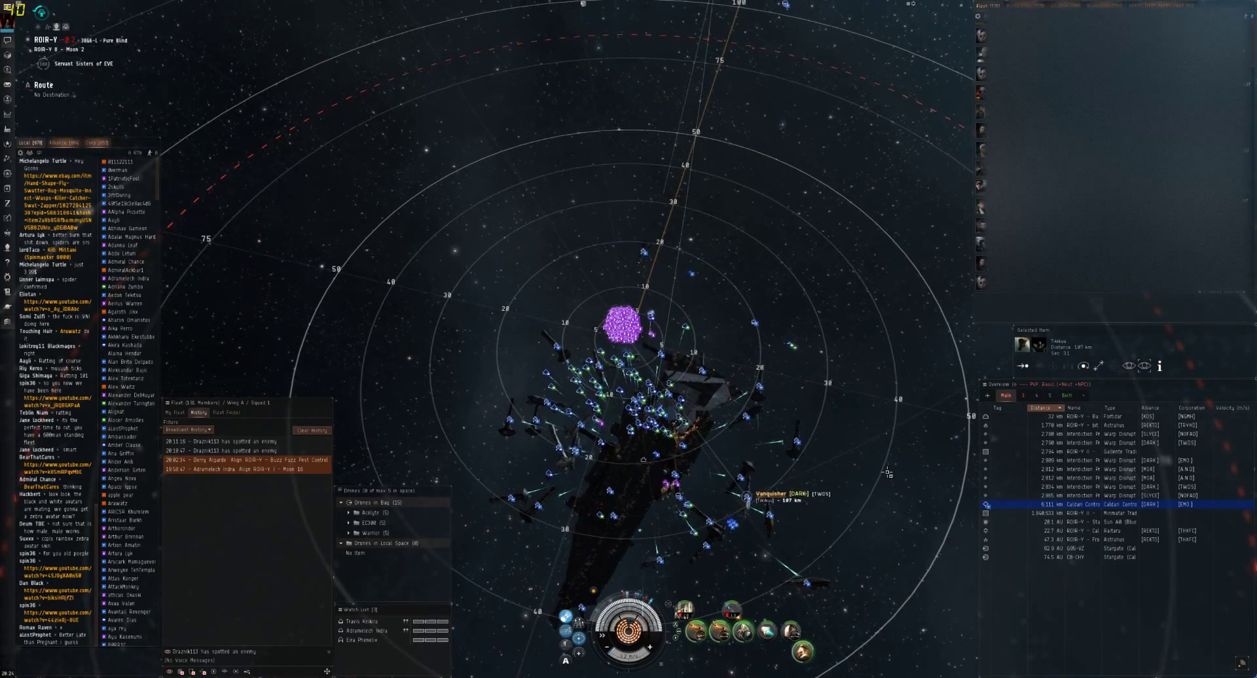
# Orbit the camera around the fleet as the doomsday flings it from Moon 2 to Moon 7
pyautogui.moveTo(889, 475); pyautogui.dragTo(732, 398)
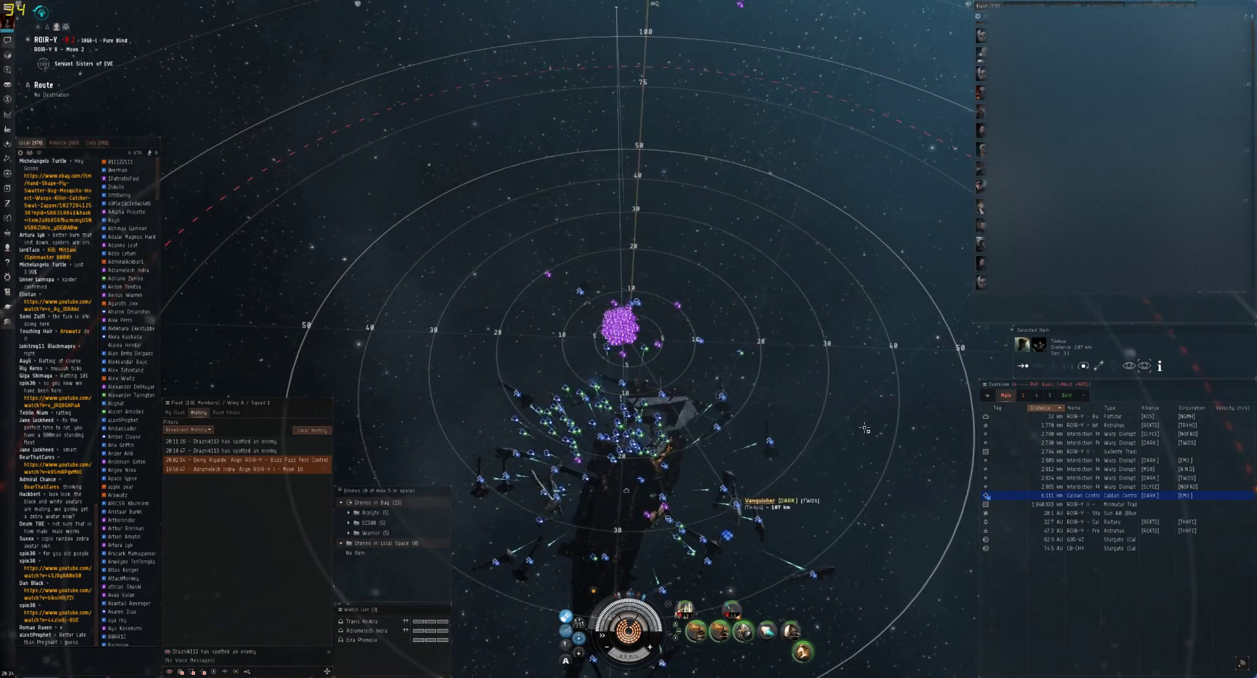
pyautogui.moveTo(860, 427); pyautogui.dragTo(874, 426)
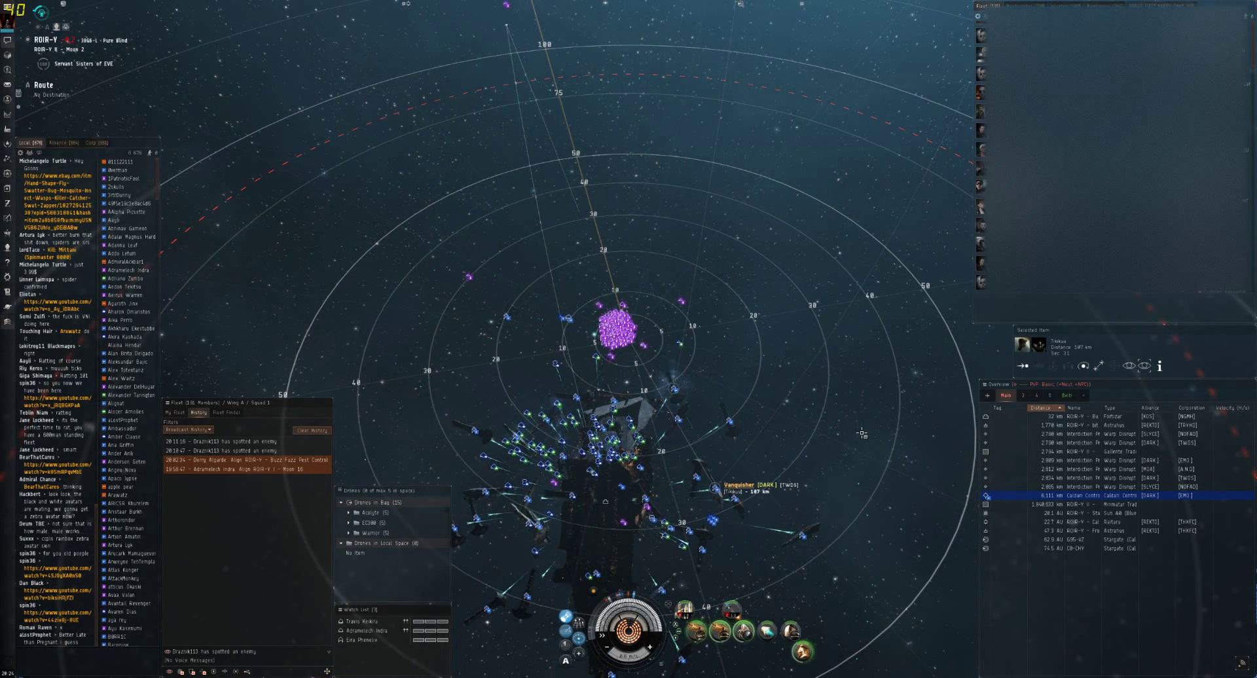
pyautogui.moveTo(861, 433); pyautogui.dragTo(803, 399)
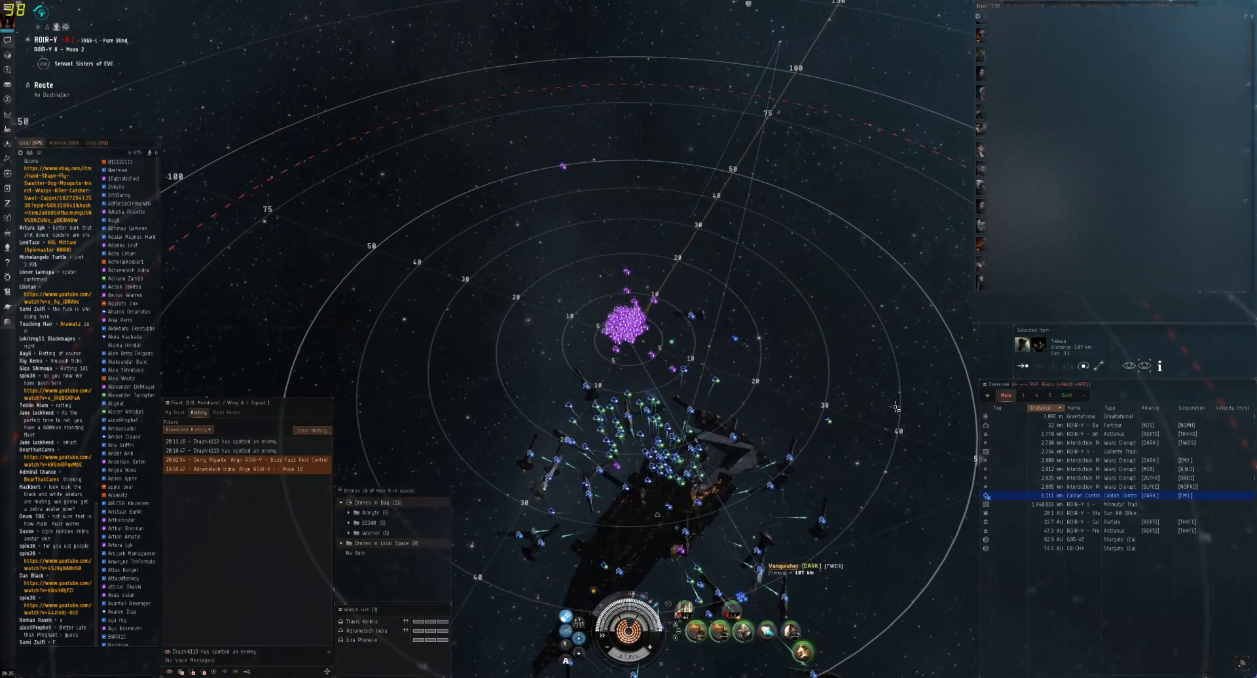
pyautogui.moveTo(898, 408)
pyautogui.mouseDown()
pyautogui.moveTo(894, 418)
pyautogui.moveTo(912, 421)
pyautogui.mouseUp()
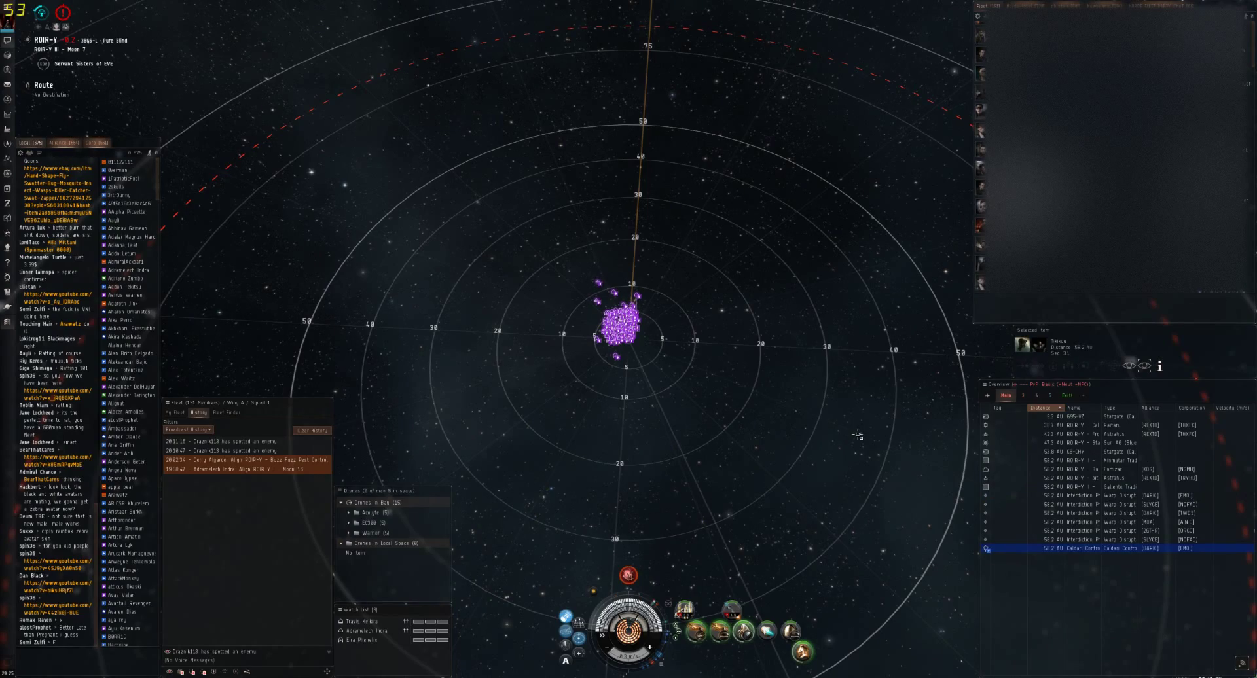
pyautogui.moveTo(863, 433)
pyautogui.mouseDown()
pyautogui.moveTo(799, 438)
pyautogui.moveTo(783, 417)
pyautogui.mouseUp()
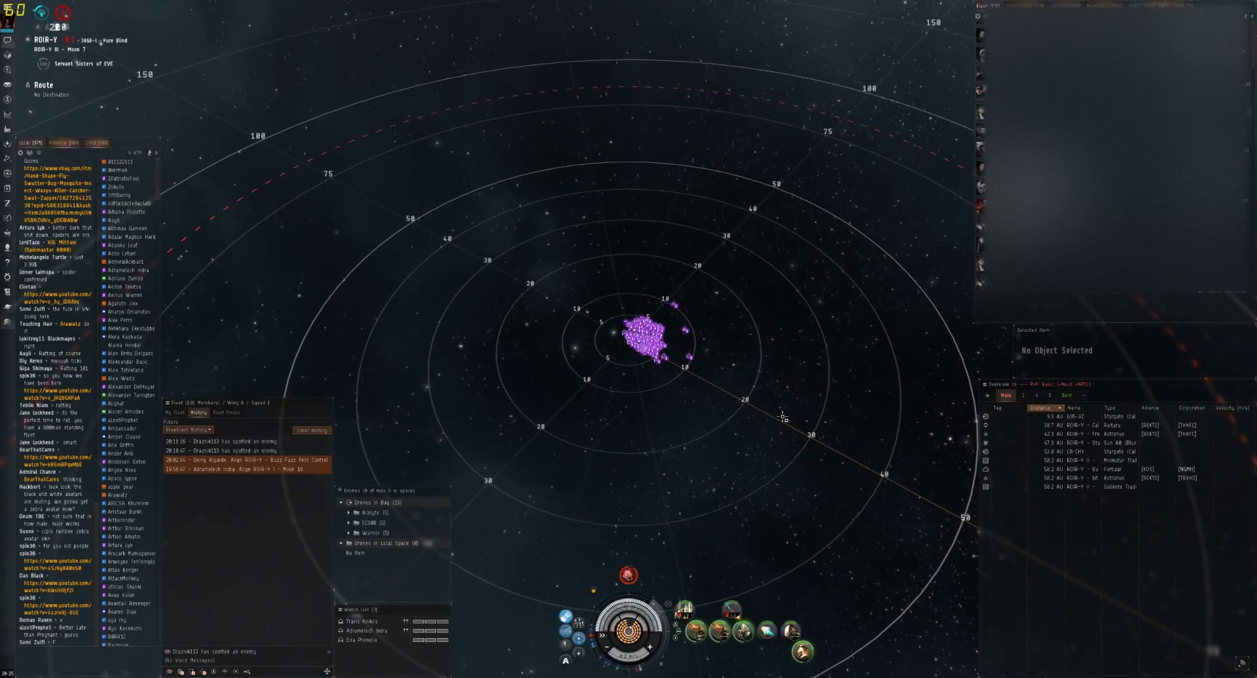
pyautogui.scroll(10, 784, 418)
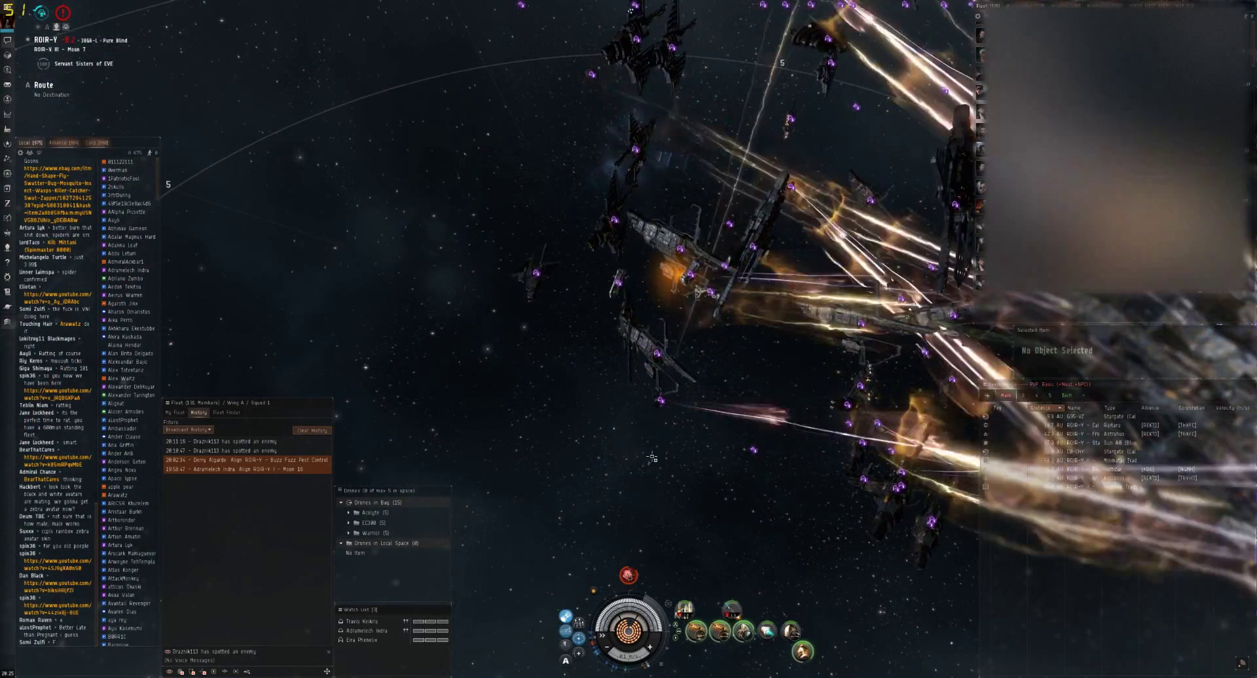
pyautogui.moveTo(681, 436); pyautogui.dragTo(736, 435)
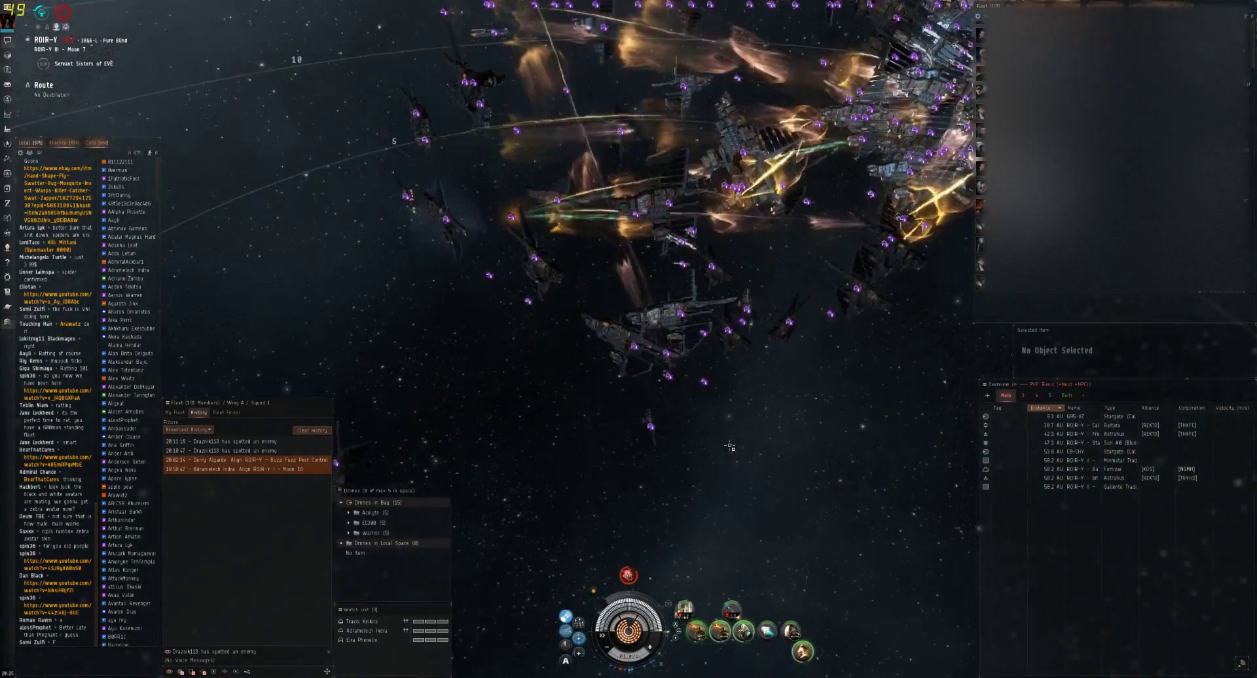
pyautogui.scroll(-10, 736, 436)
pyautogui.scroll(-5, 736, 436)
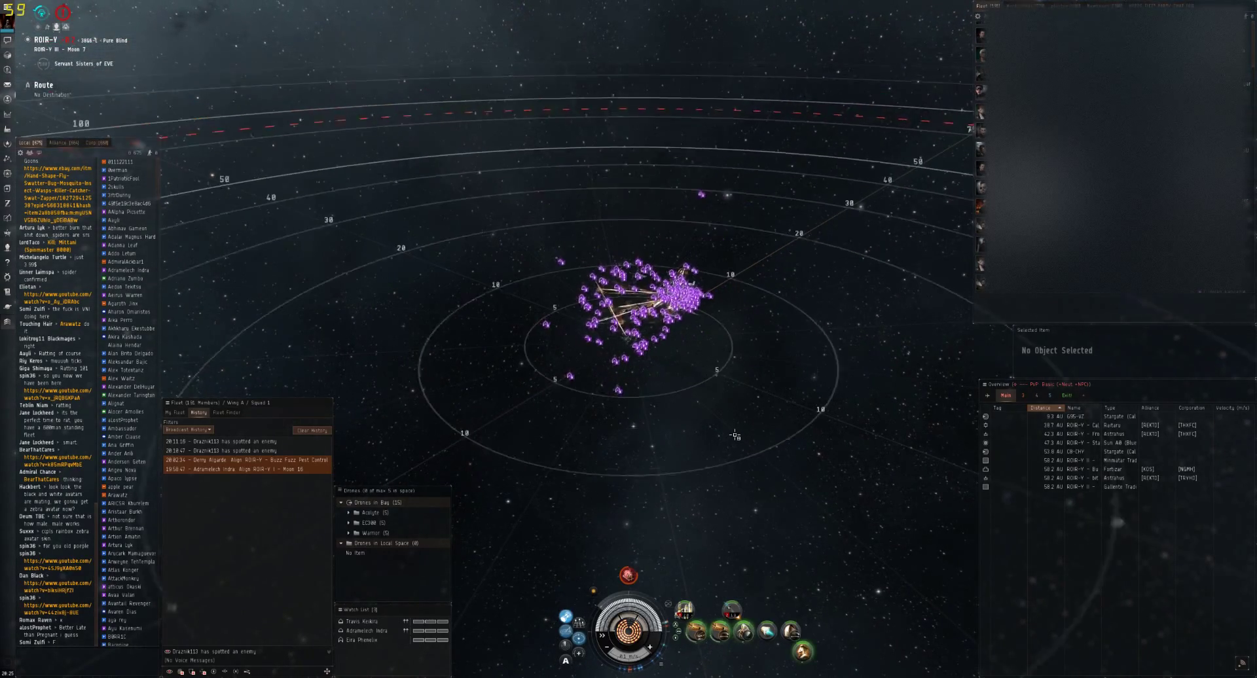
pyautogui.moveTo(736, 436); pyautogui.dragTo(781, 436)
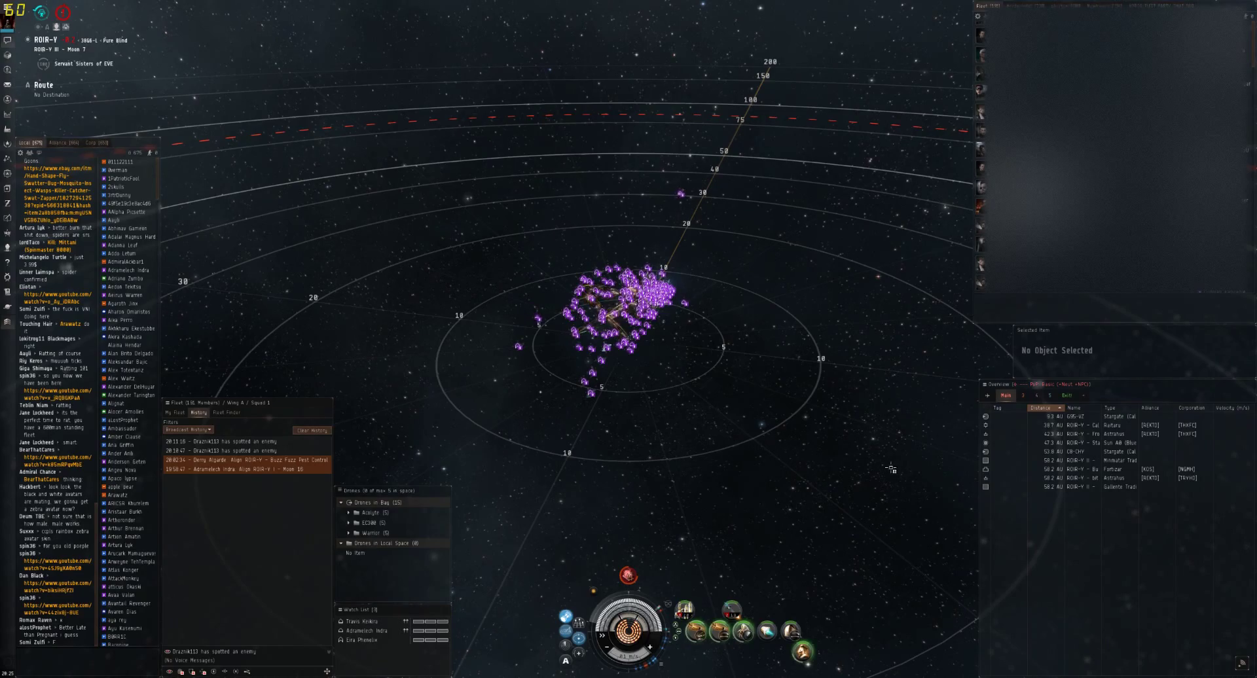
# Select the Buzz Fuzz Pest Control Fortizar in the Overview and align the ship toward it
pyautogui.click(1069, 469)
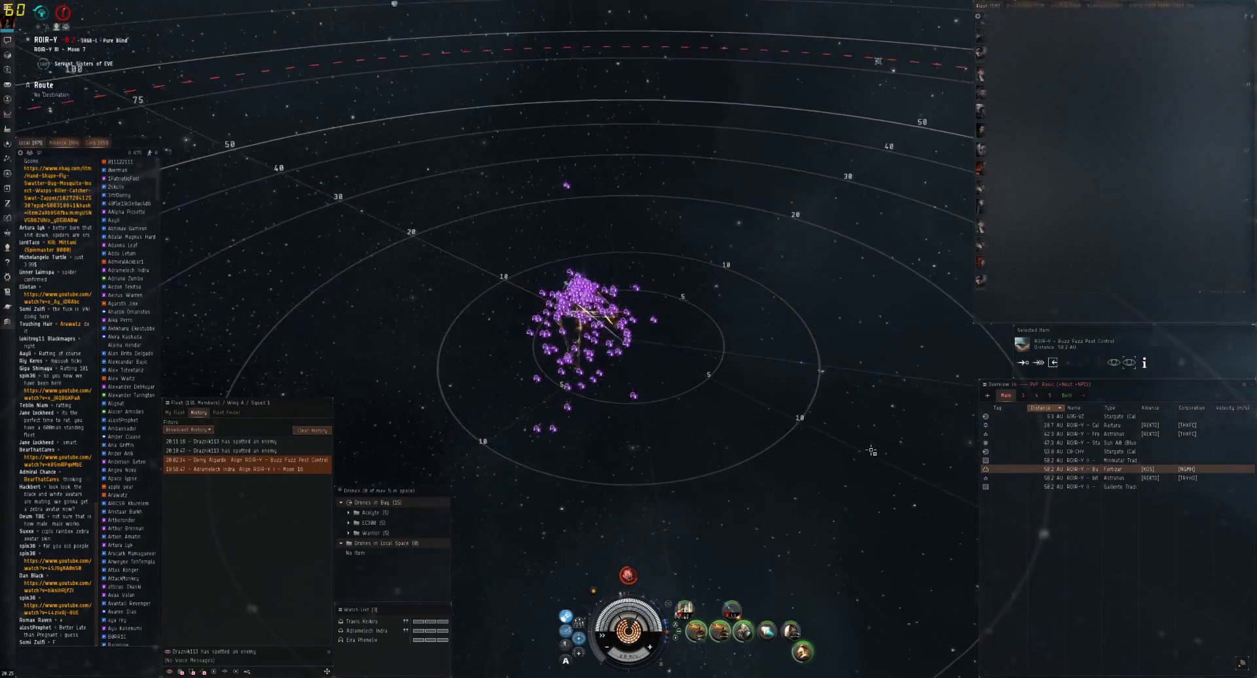
pyautogui.moveTo(963, 433); pyautogui.dragTo(929, 431)
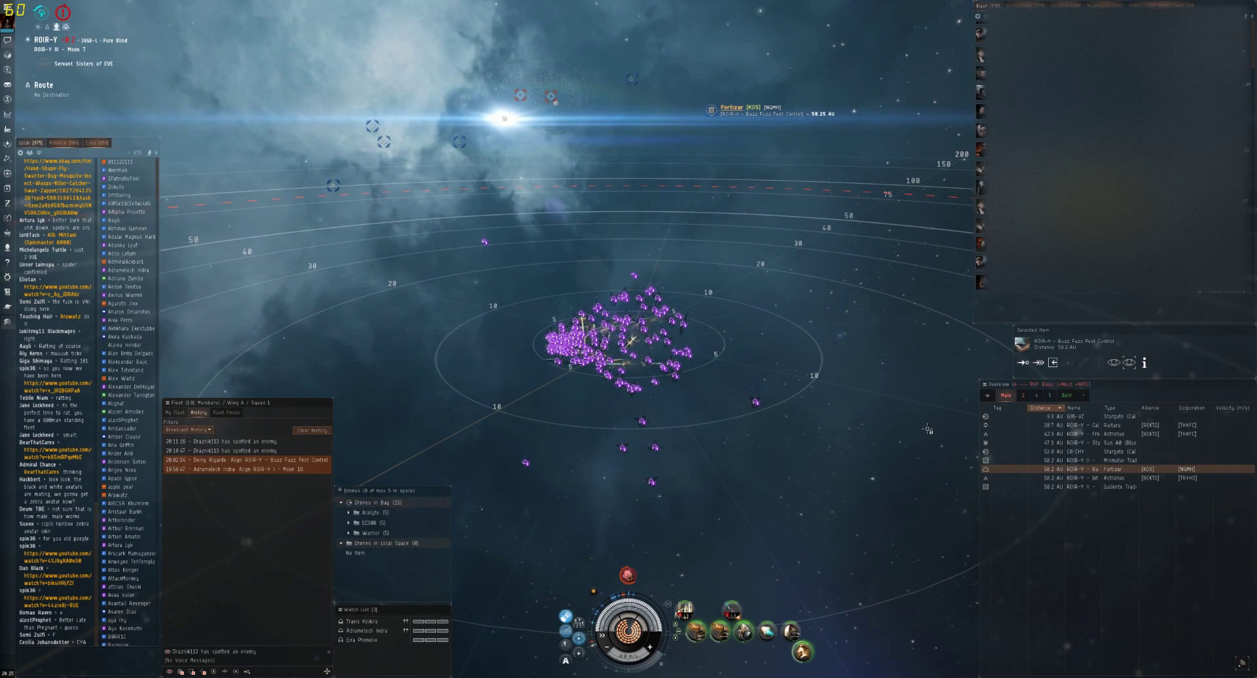
pyautogui.click(1035, 364)
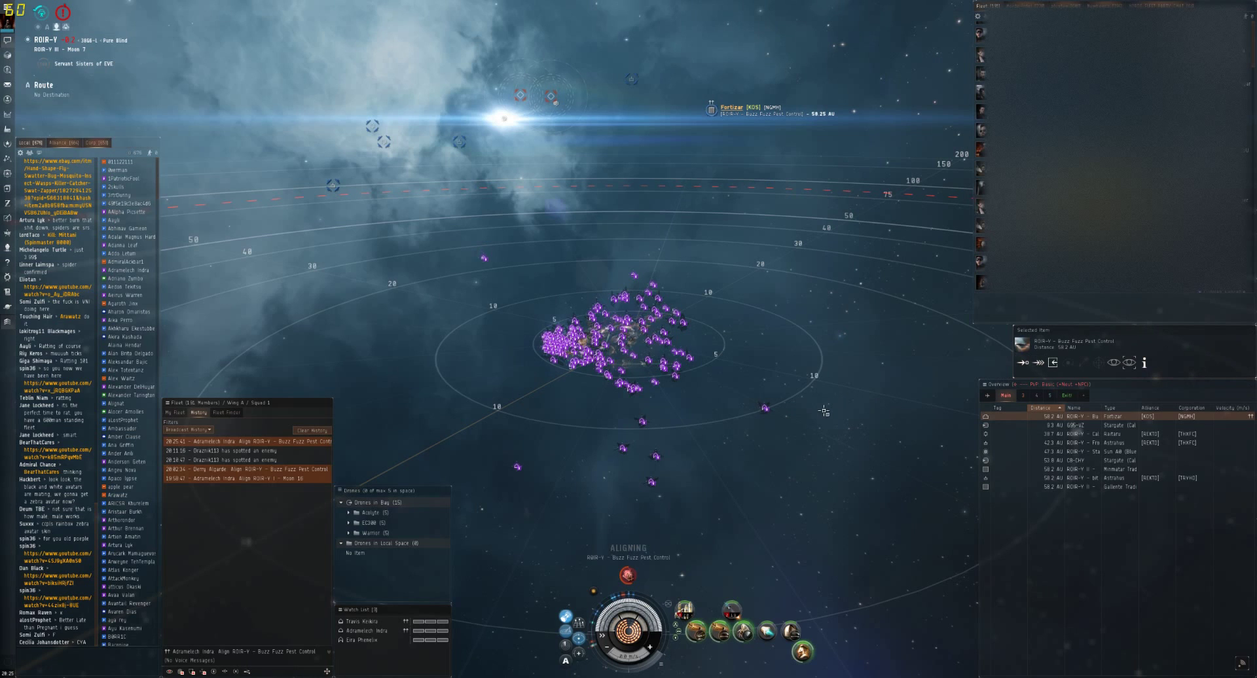